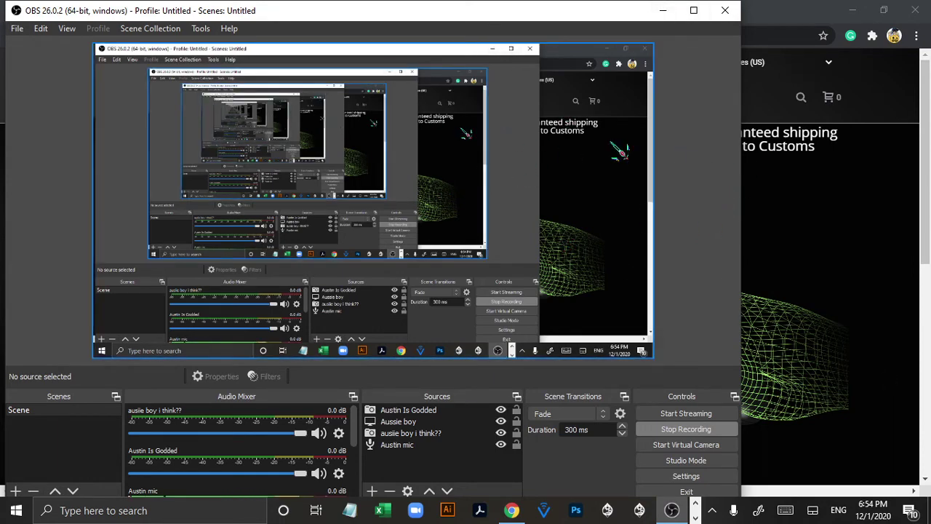
Minimize OBS Studio so the Collective Minds home page in Chrome is visible
left_click(663, 10)
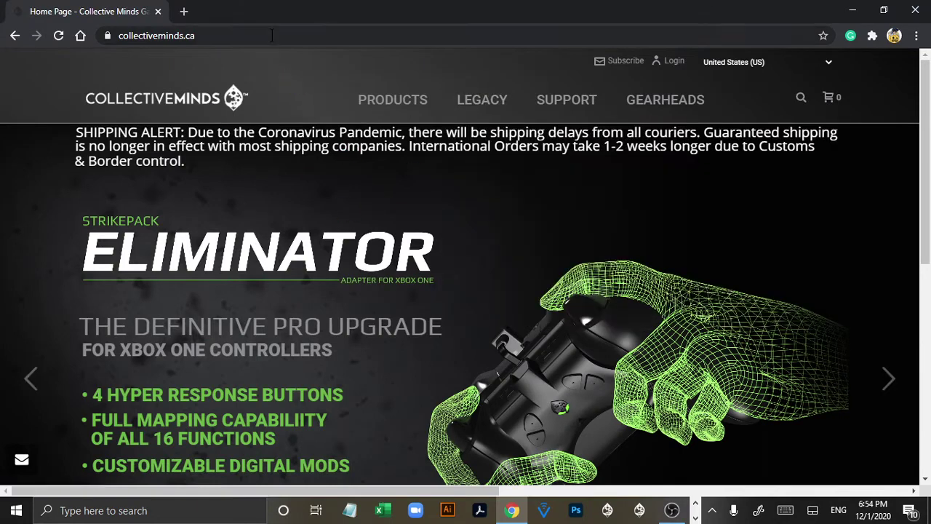
left_click(469, 34)
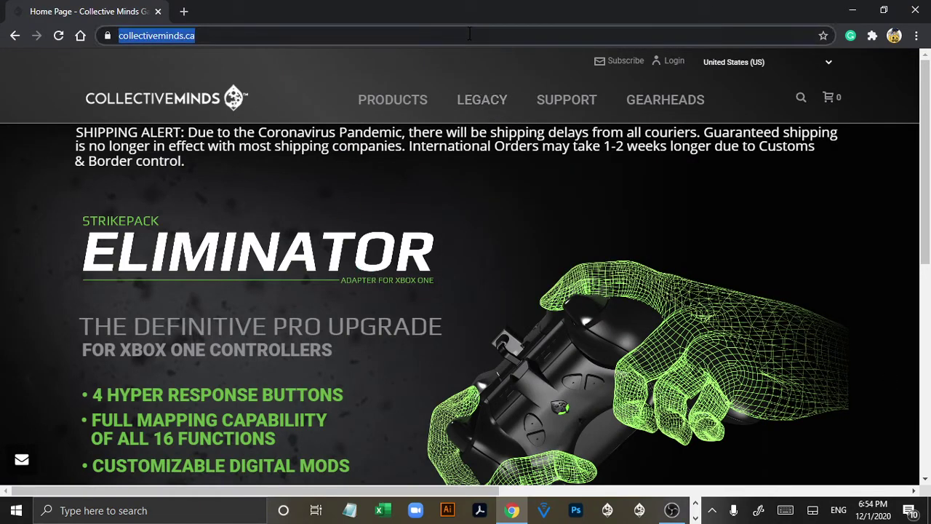
type("colle")
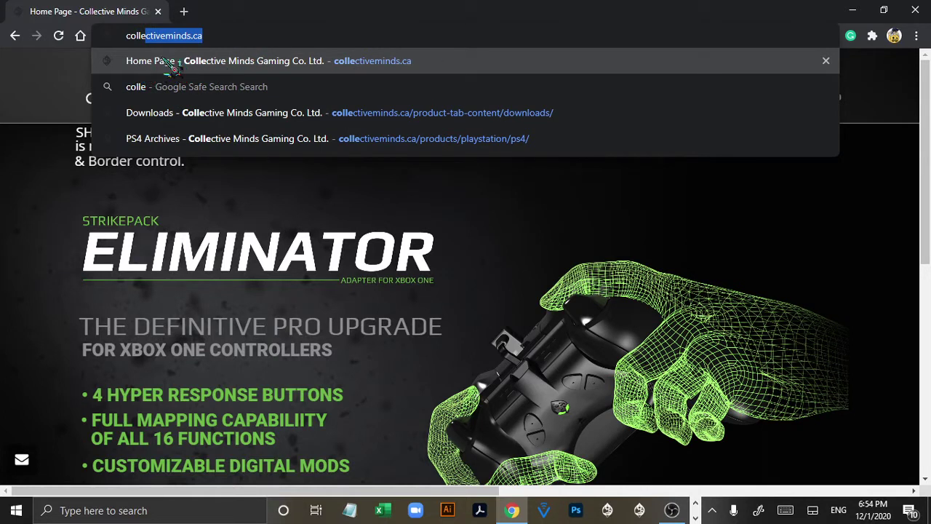
type("ct")
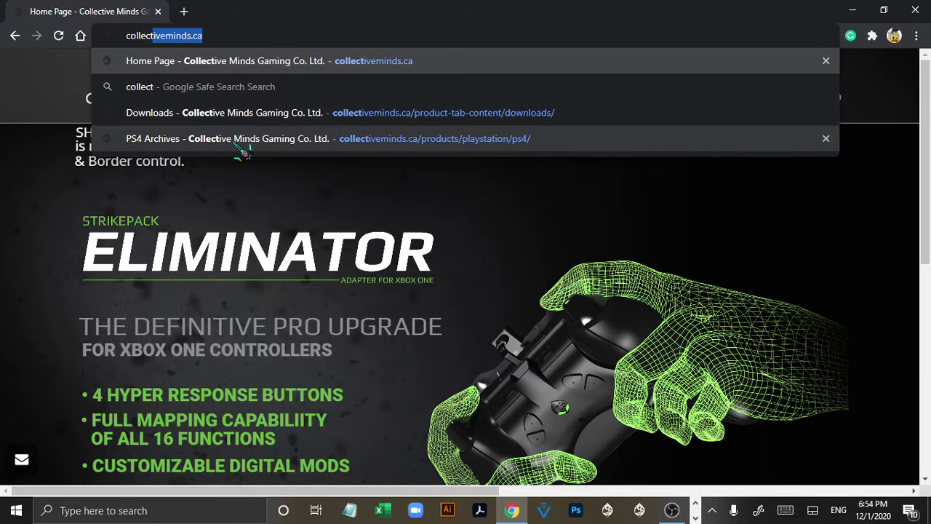
type("ive mi")
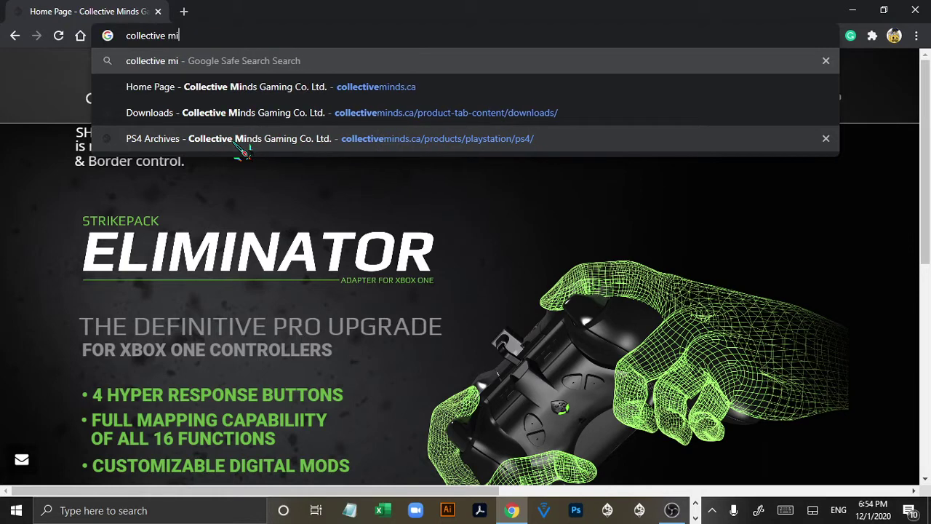
type("nds")
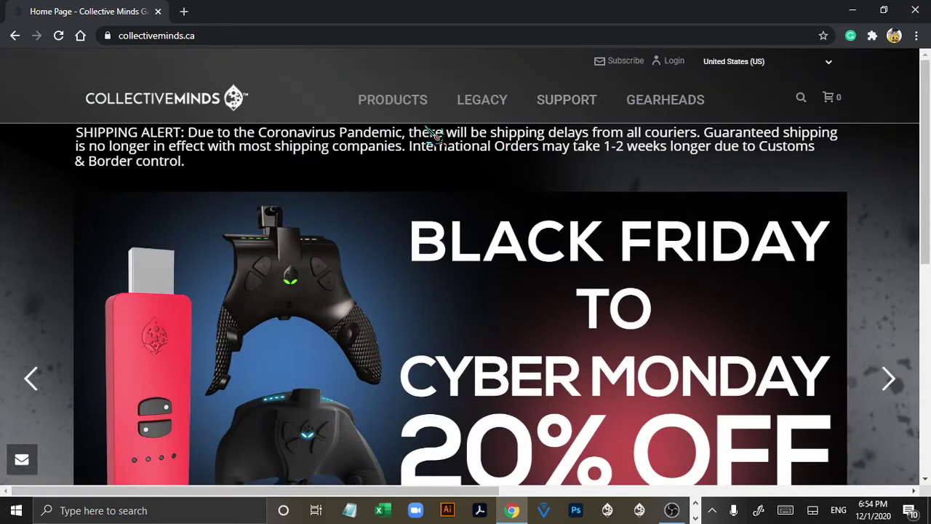
Go to SUPPORT > Downloads and scroll to the updater download links
mouse_move(573, 106)
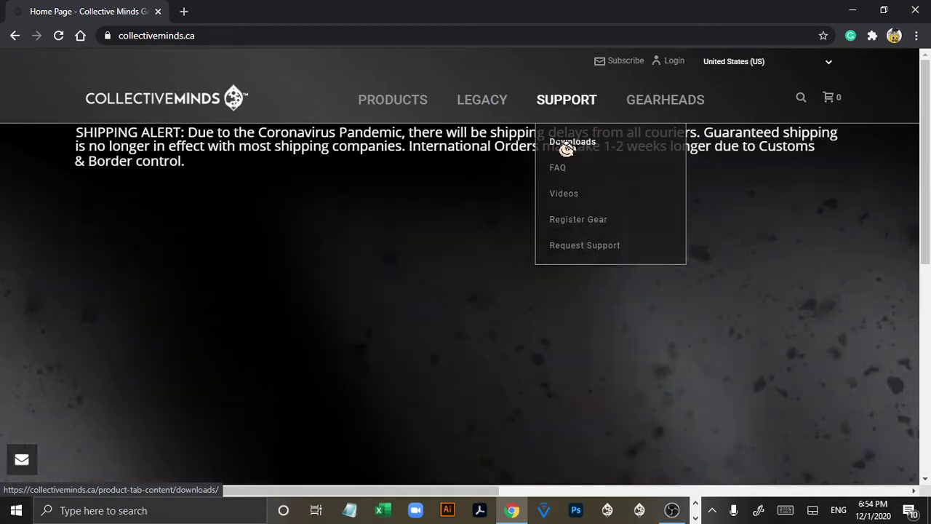
left_click(567, 146)
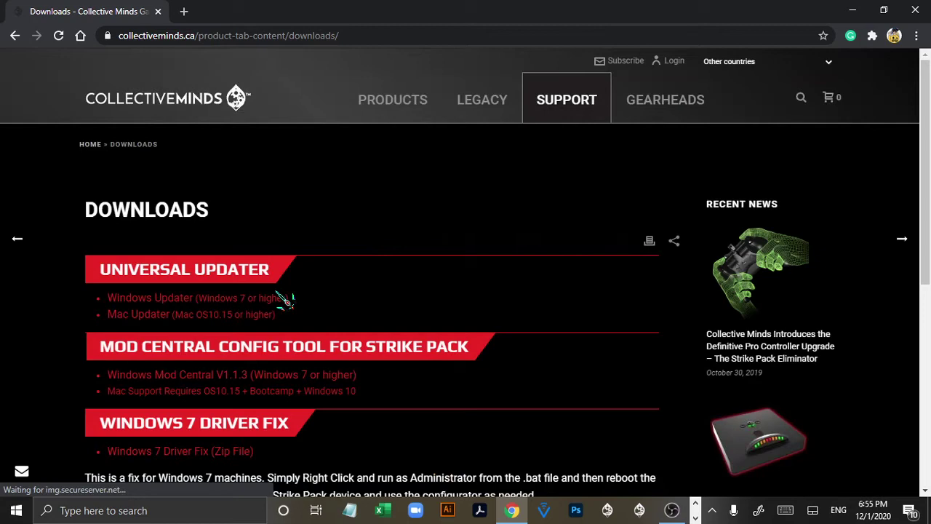
scroll(522, 347, "down", 4)
scroll(521, 348, "up", 4)
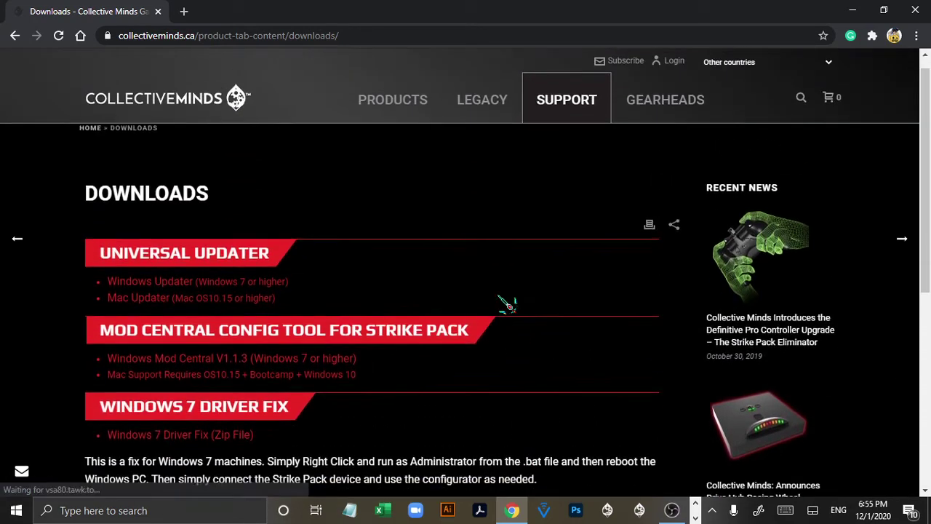
scroll(504, 307, "down", 2)
scroll(506, 304, "up", 1)
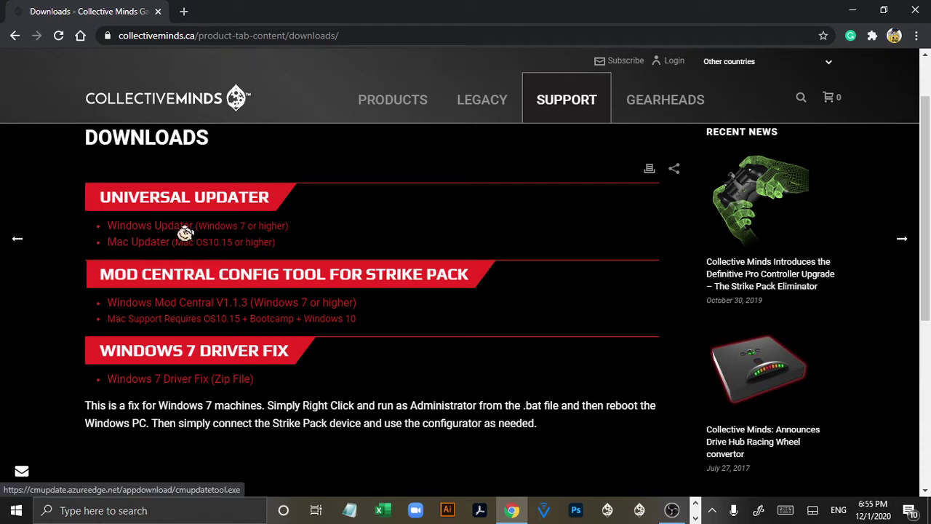
Download the Windows firmware updater and run cmupdatetool.exe from the download bar
left_click(182, 241)
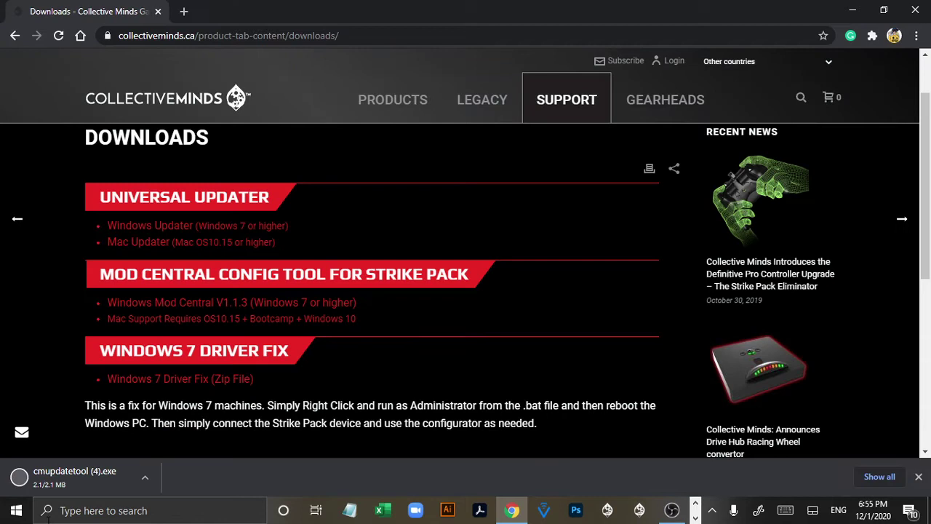
left_click(150, 478)
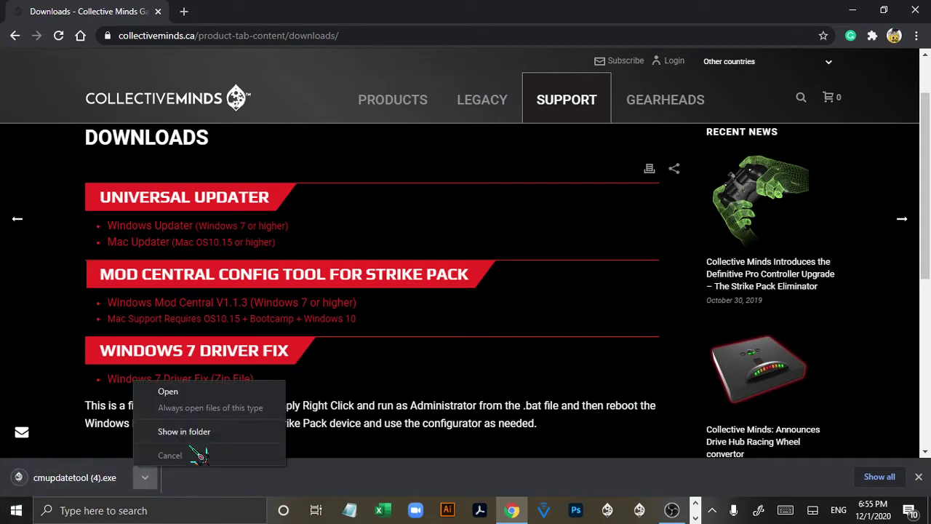
left_click(191, 390)
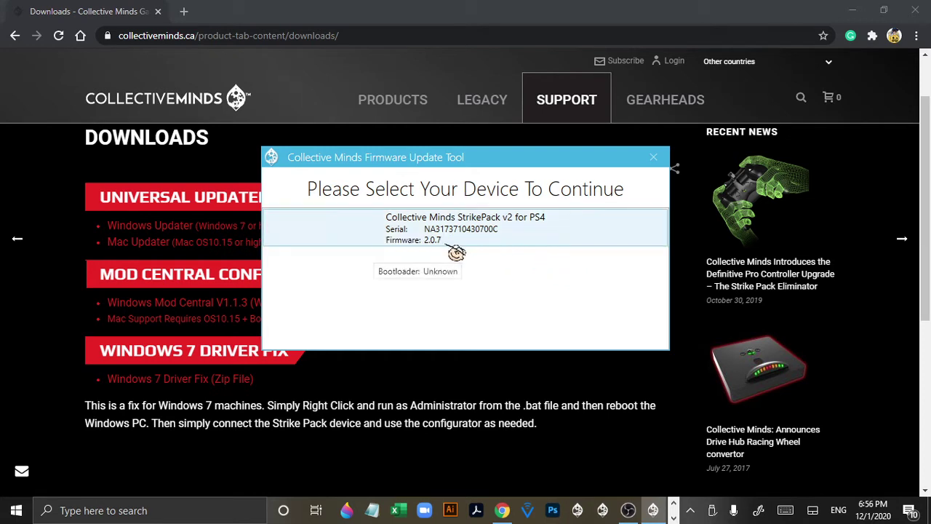
Flash the StrikePack v2 for PS4 with the latest firmware 2.0.7, then close the updater
left_click(528, 235)
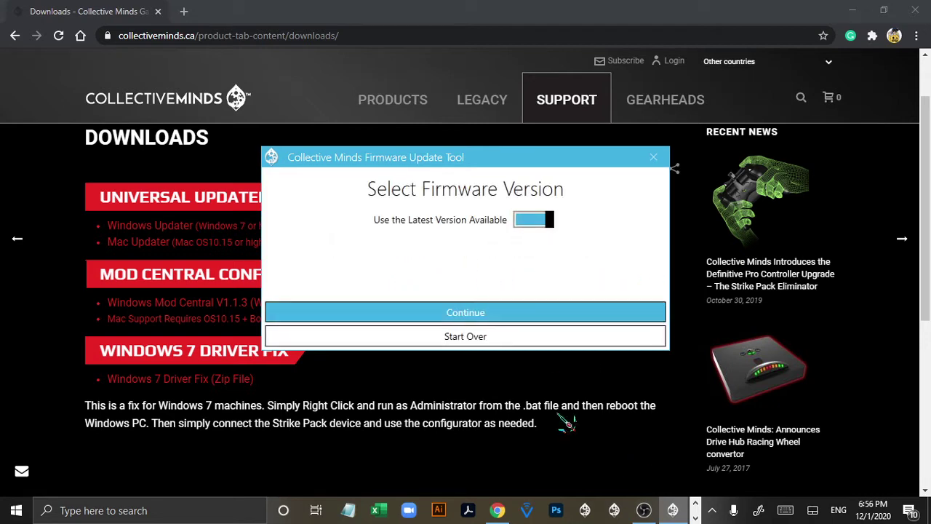
left_click(375, 316)
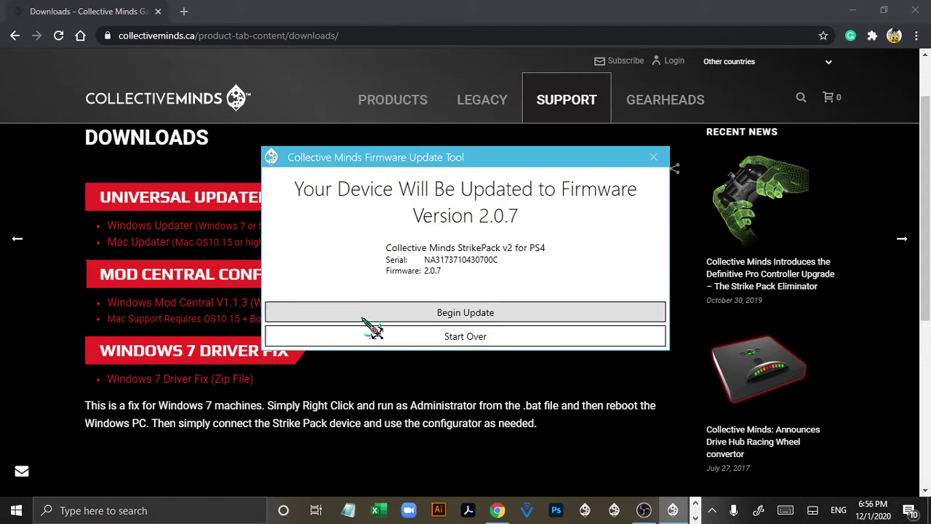
left_click(374, 318)
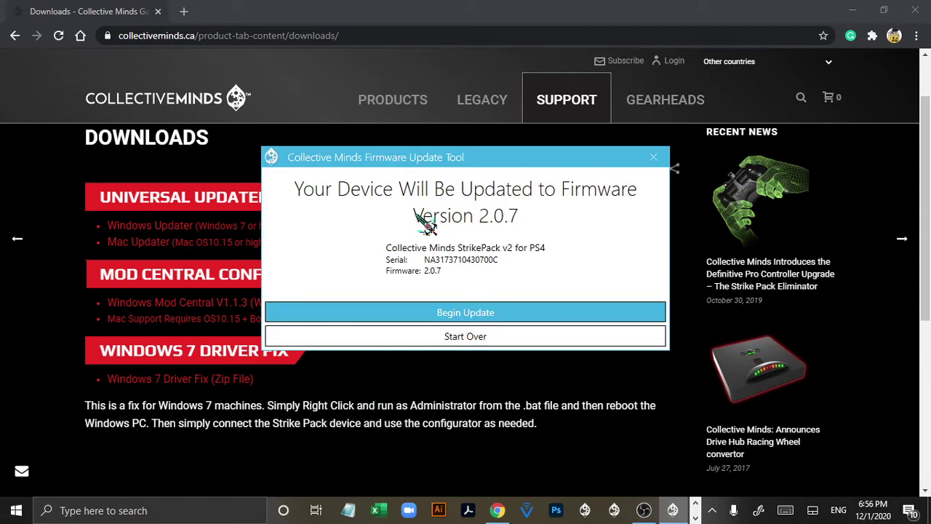
left_click(469, 312)
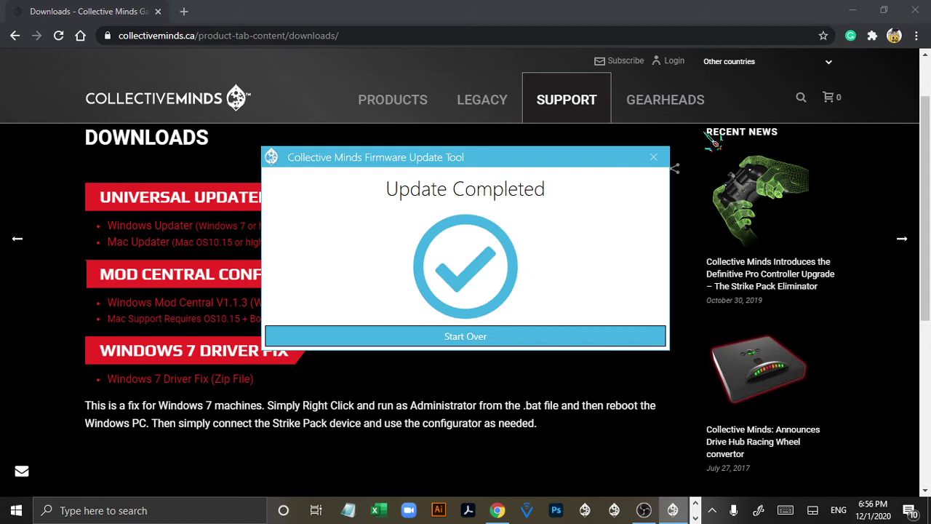
left_click(653, 157)
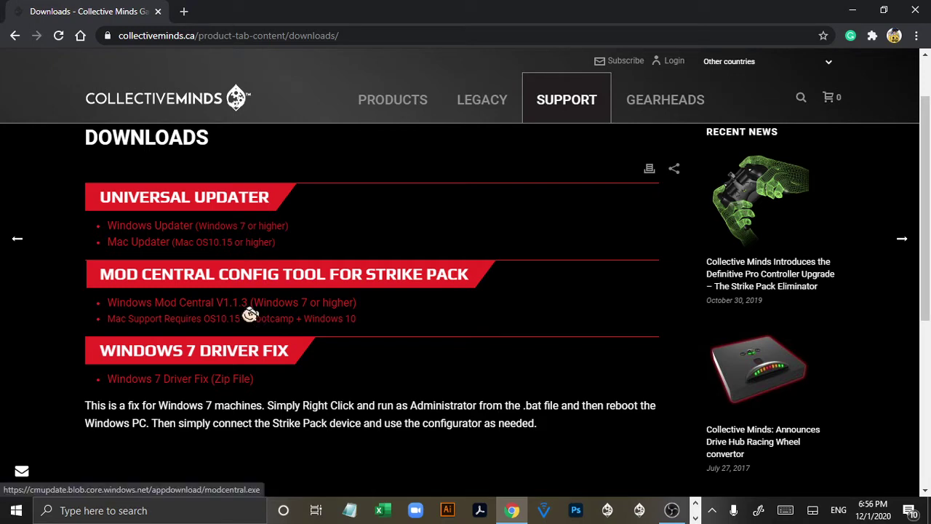
Download Windows Mod Central V1.1.3 and launch it from the download bar
left_click(185, 306)
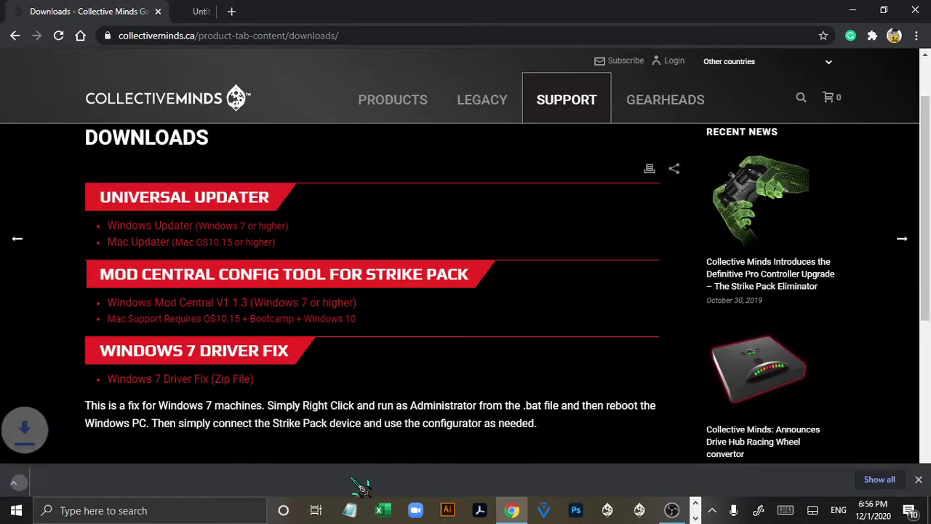
left_click(145, 477)
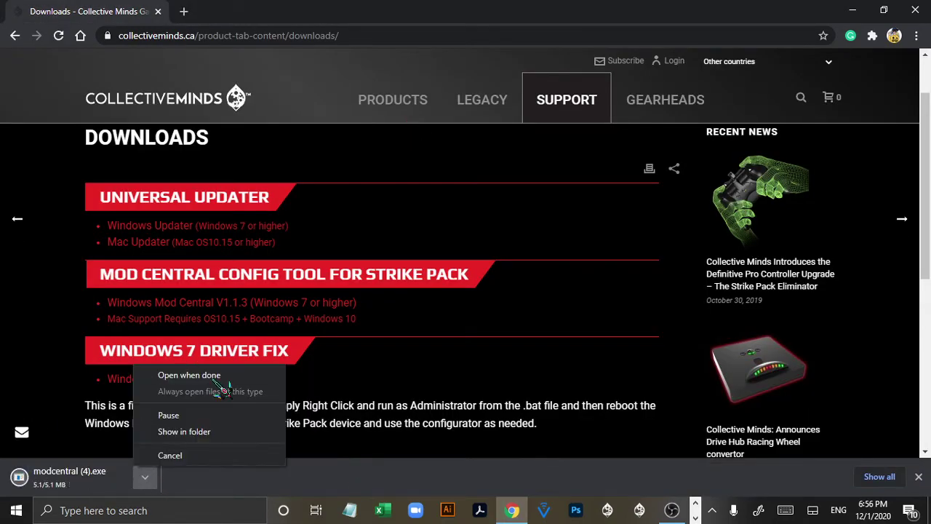
left_click(188, 375)
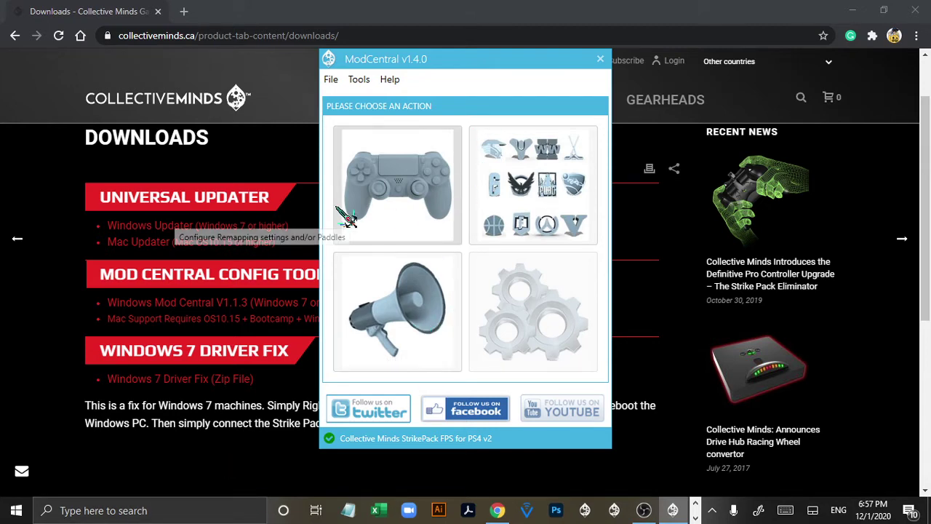
Open the Tournament Mode Remapper, dismiss the advanced configuration notice, and reposition its window
left_click(366, 212)
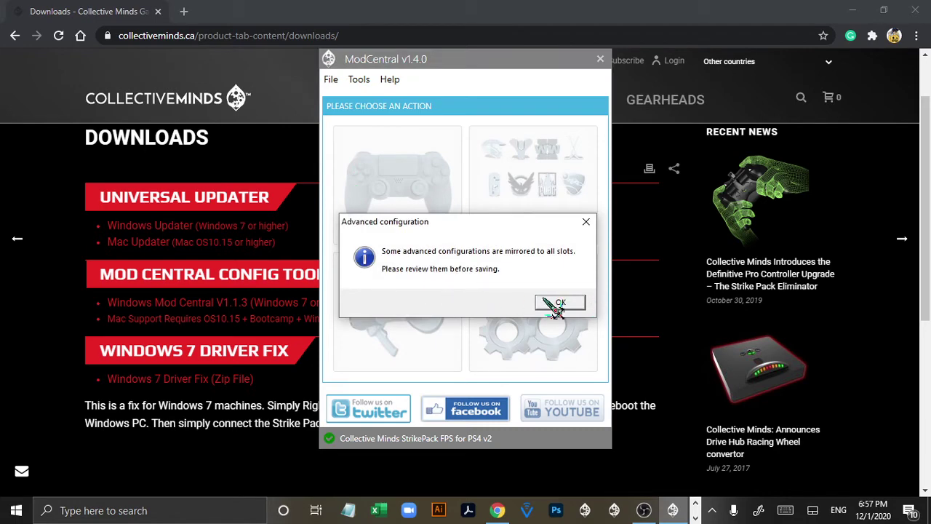
left_click(558, 302)
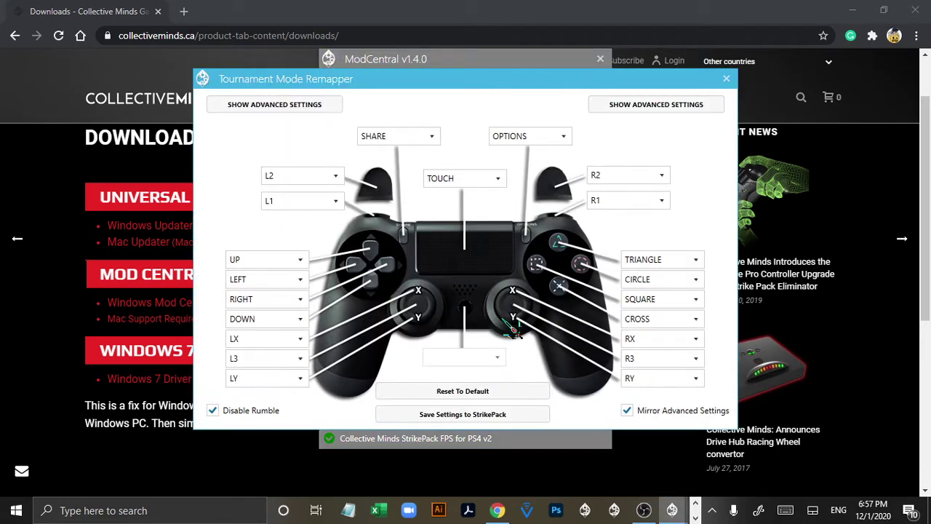
left_click_drag(480, 85, 417, 65)
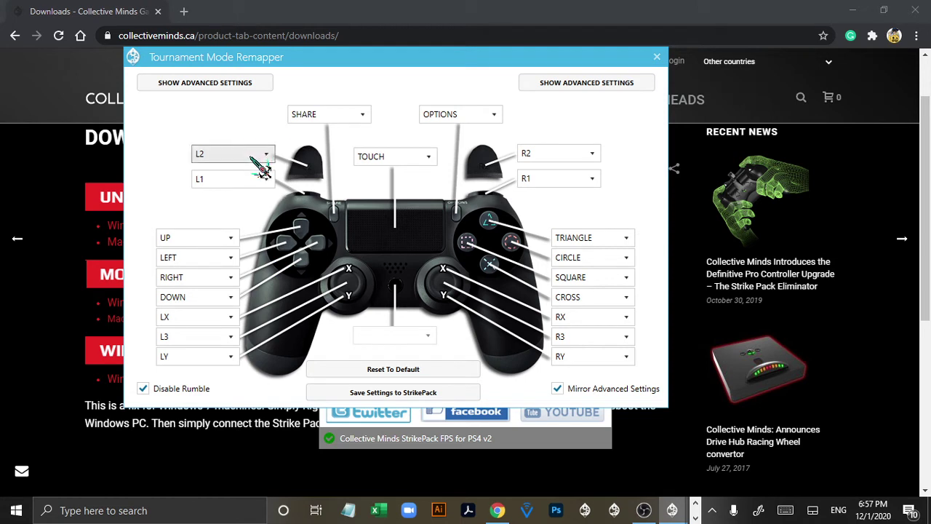
Try remapping the L2 trigger to L1, then restore it to L2
left_click(252, 153)
left_click(220, 186)
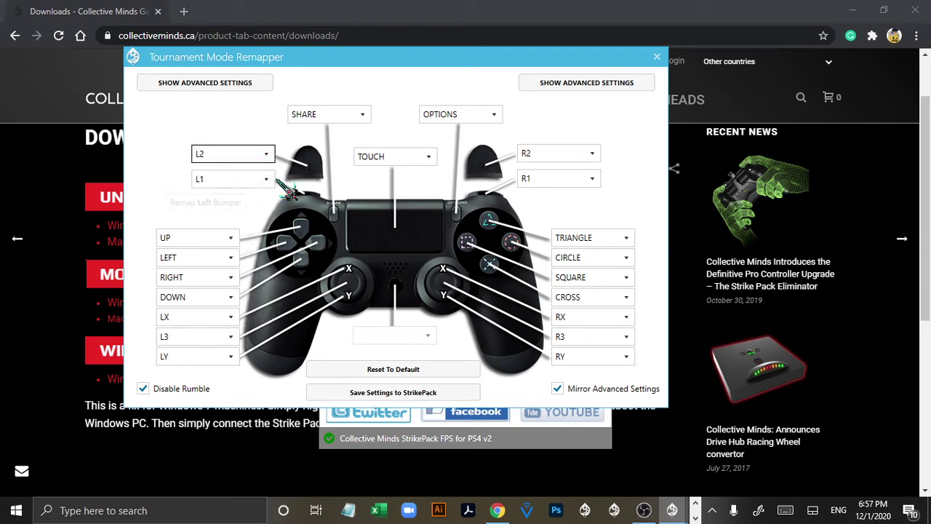
left_click(258, 154)
left_click(256, 183)
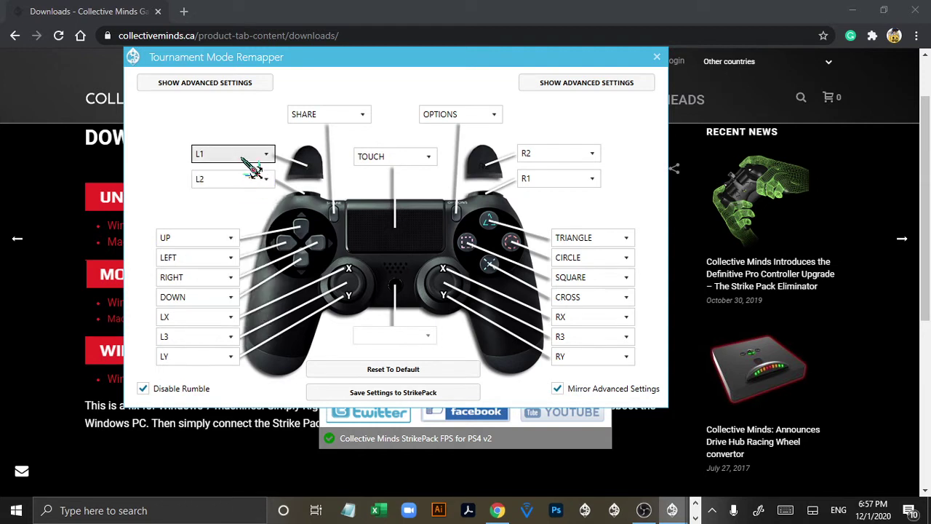
left_click(259, 155)
left_click(245, 190)
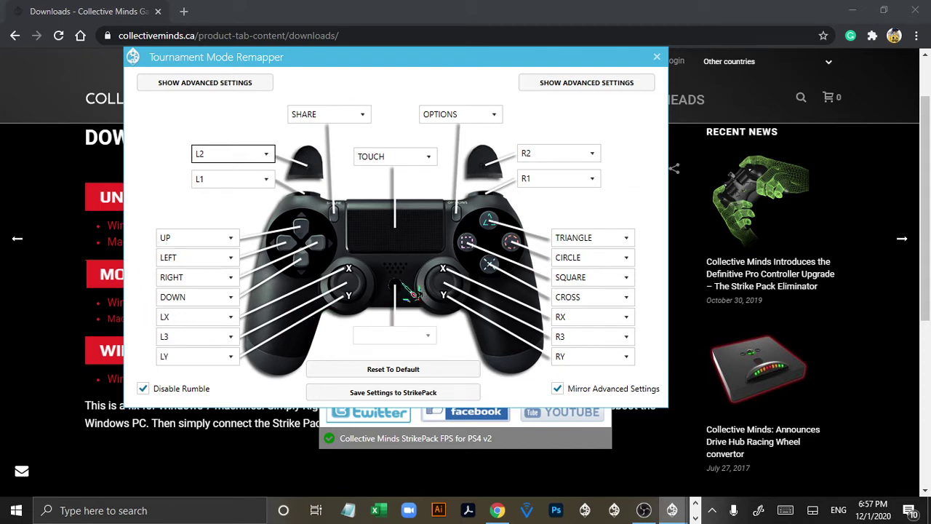
Leave R2 unchanged and map the Circle button to R2
left_click(585, 153)
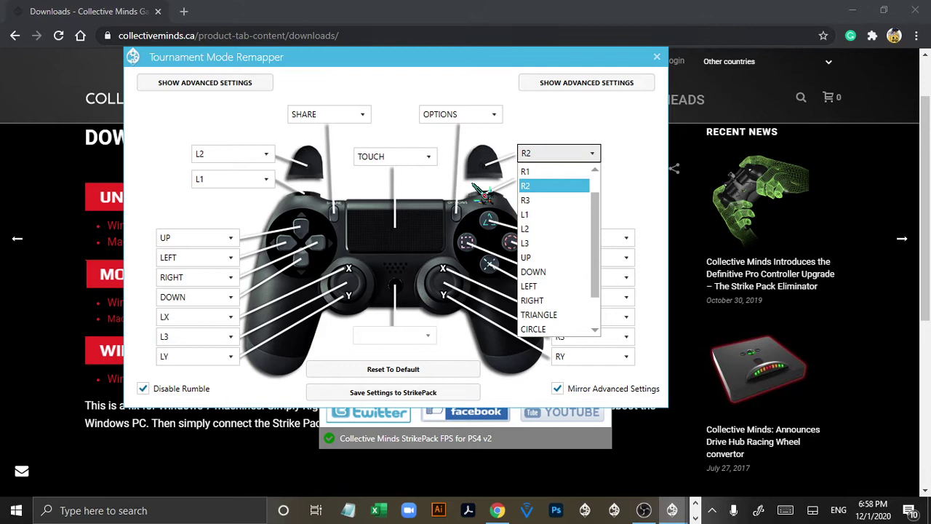
left_click(486, 266)
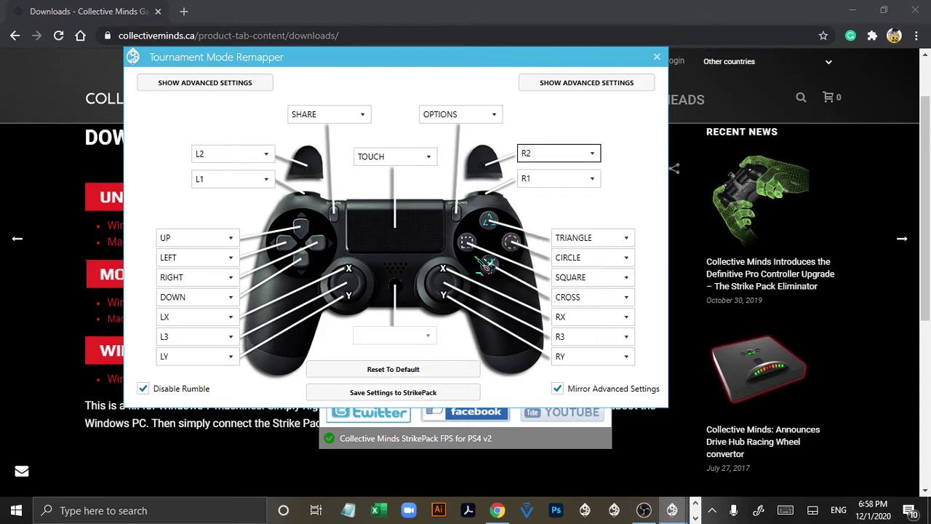
left_click(595, 261)
left_click(525, 323)
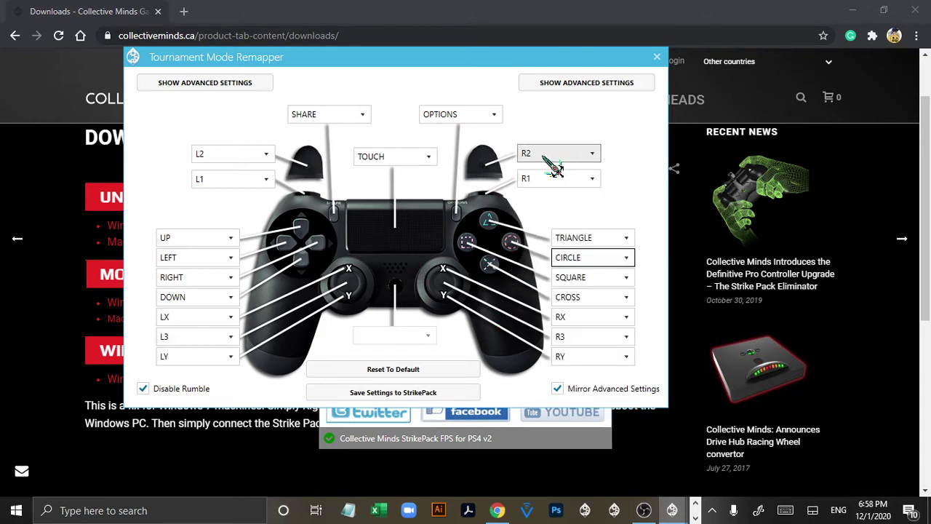
left_click(583, 259)
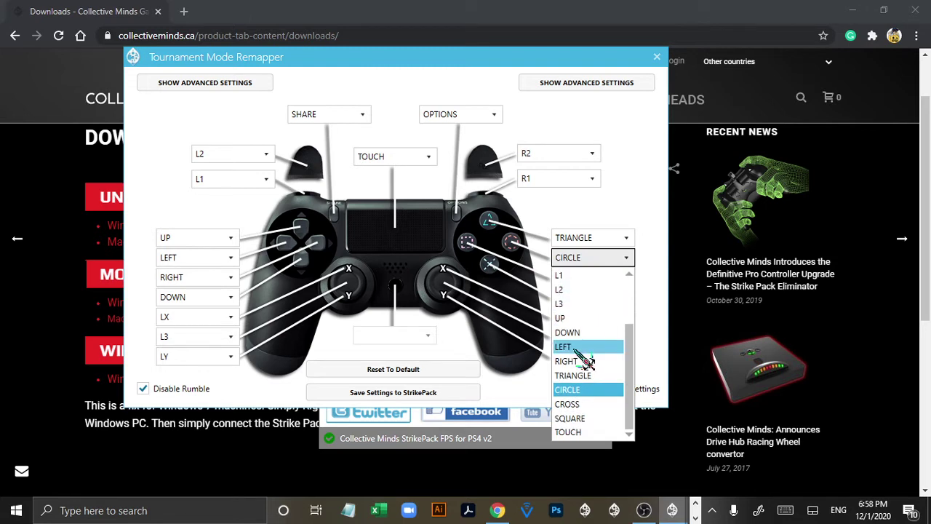
scroll(588, 360, "up", 2)
scroll(587, 359, "down", 2)
scroll(588, 362, "up", 2)
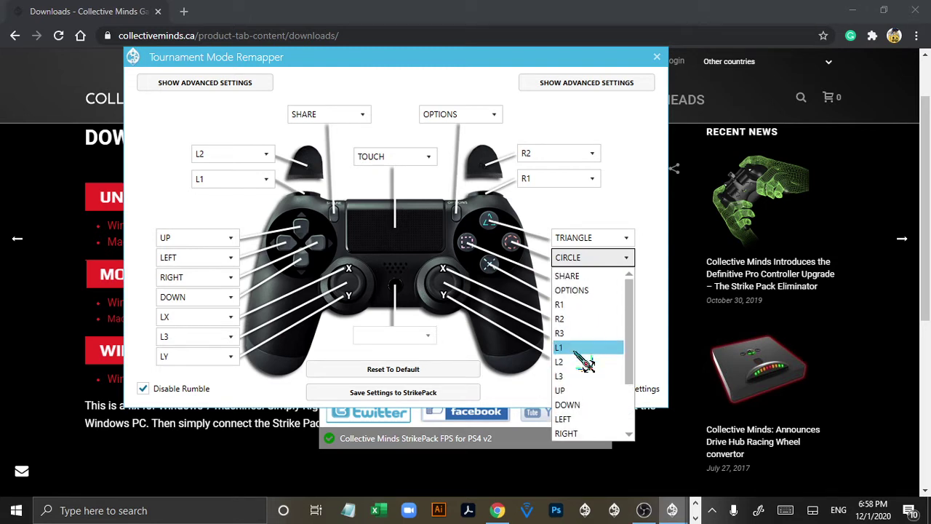
left_click(574, 319)
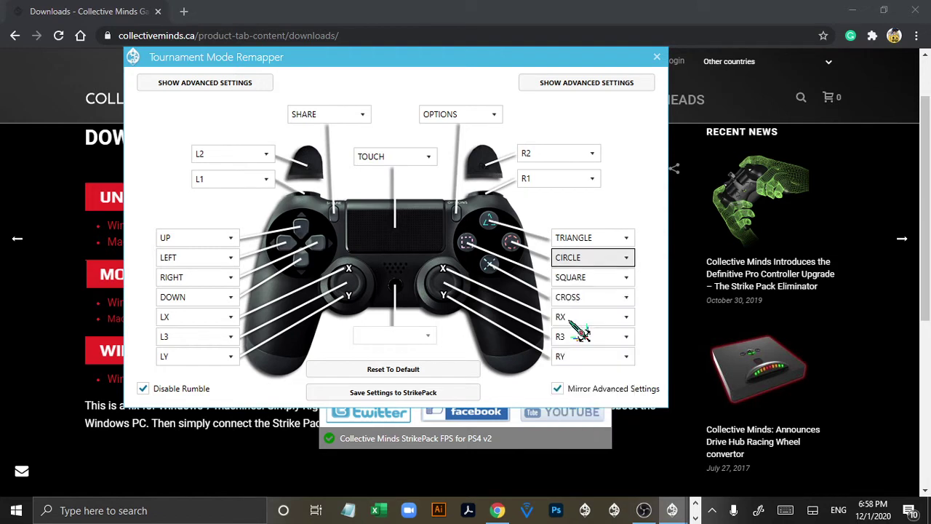
Set the Circle button back to CIRCLE so R2 returns to R2
left_click(588, 263)
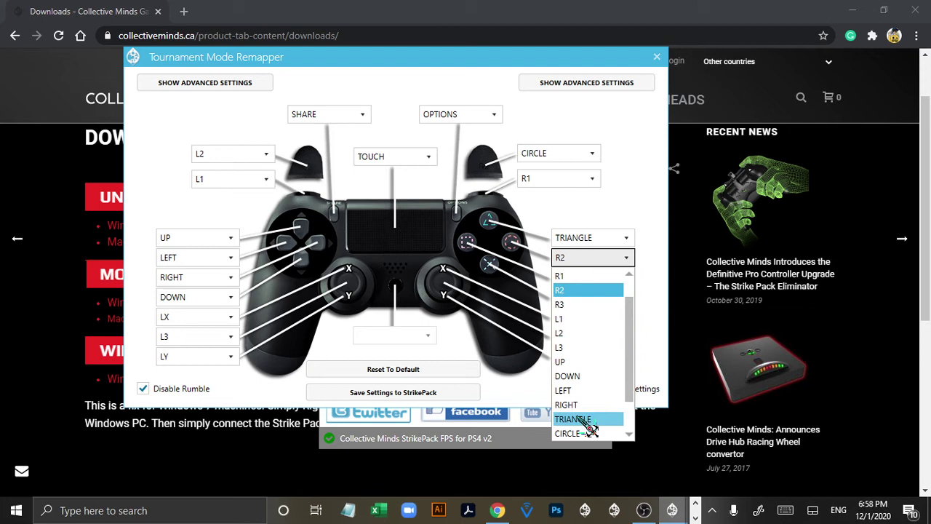
scroll(588, 422, "down", 1)
scroll(590, 407, "up", 2)
scroll(582, 393, "up", 1)
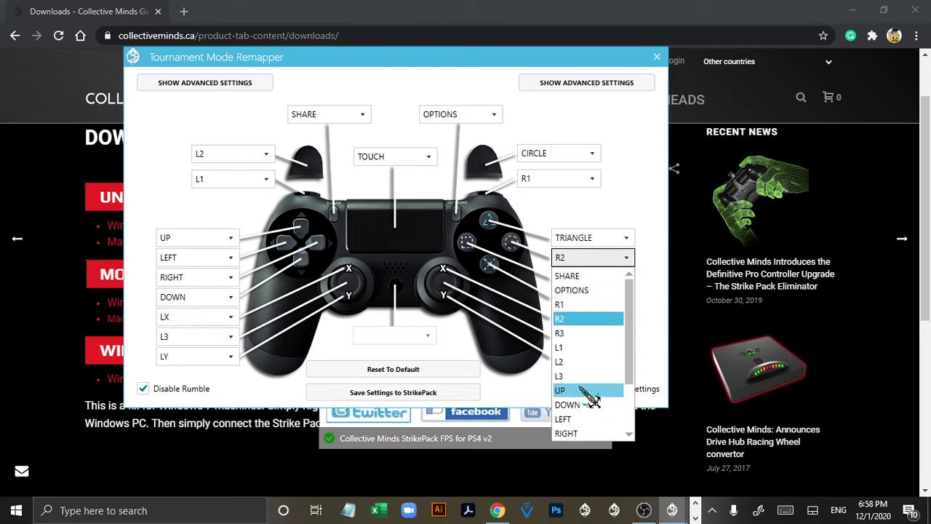
scroll(590, 399, "down", 2)
scroll(591, 396, "up", 2)
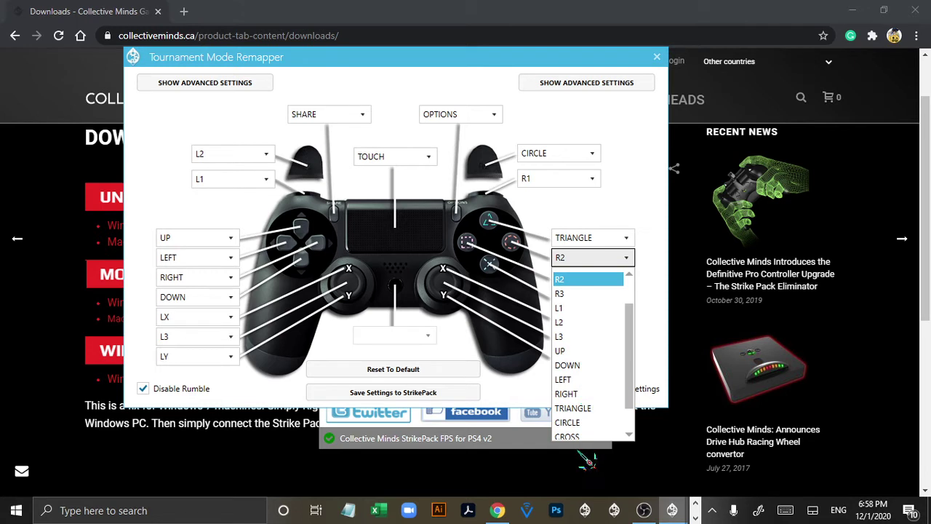
scroll(590, 393, "down", 2)
left_click(591, 390)
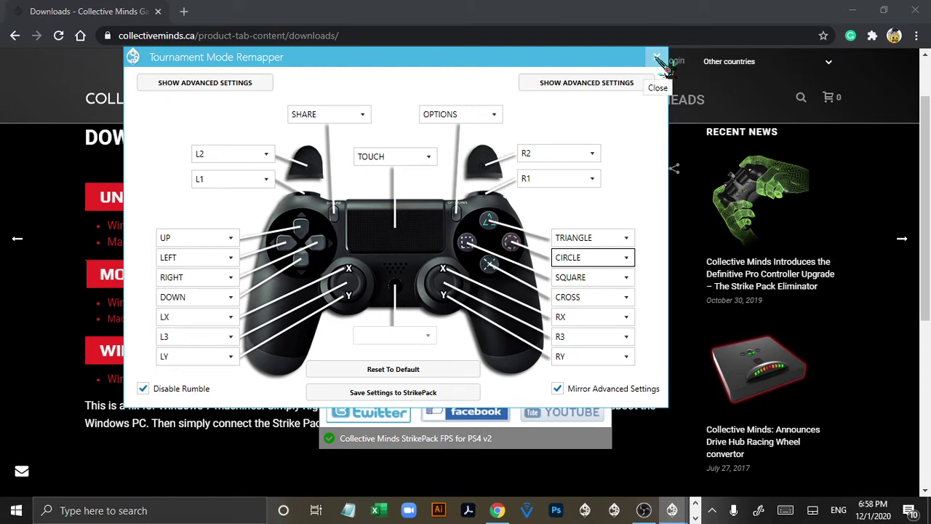
Close the remapper, open the pack slots, and keep FPS CODE STANDARD PS4 in slot F
left_click(657, 58)
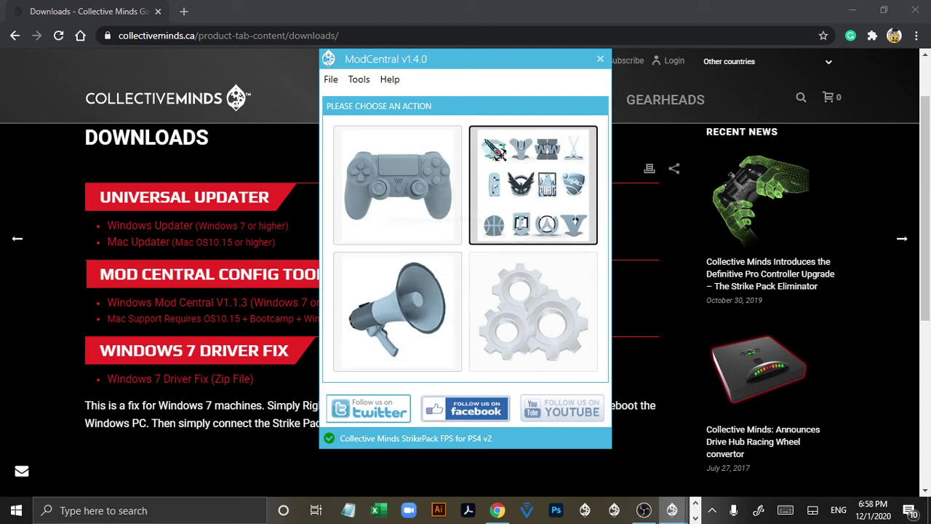
left_click(495, 149)
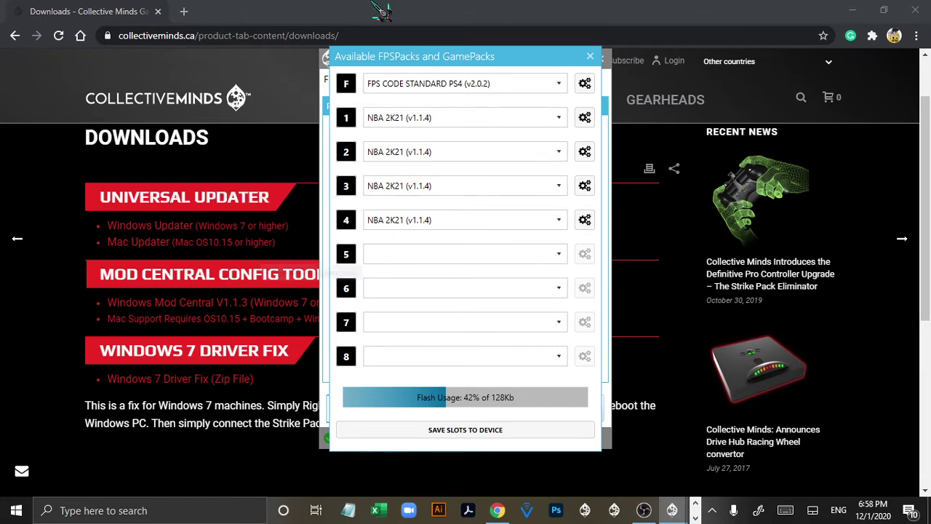
left_click(436, 83)
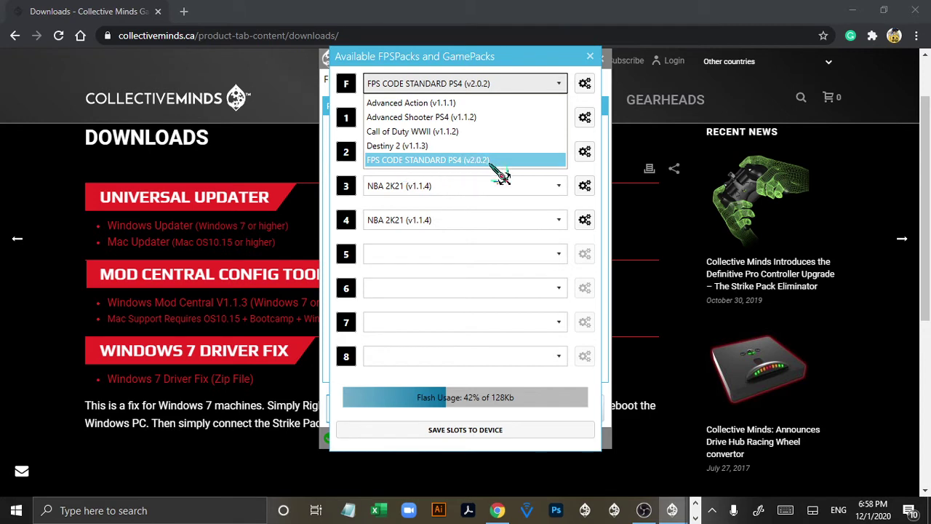
left_click(491, 163)
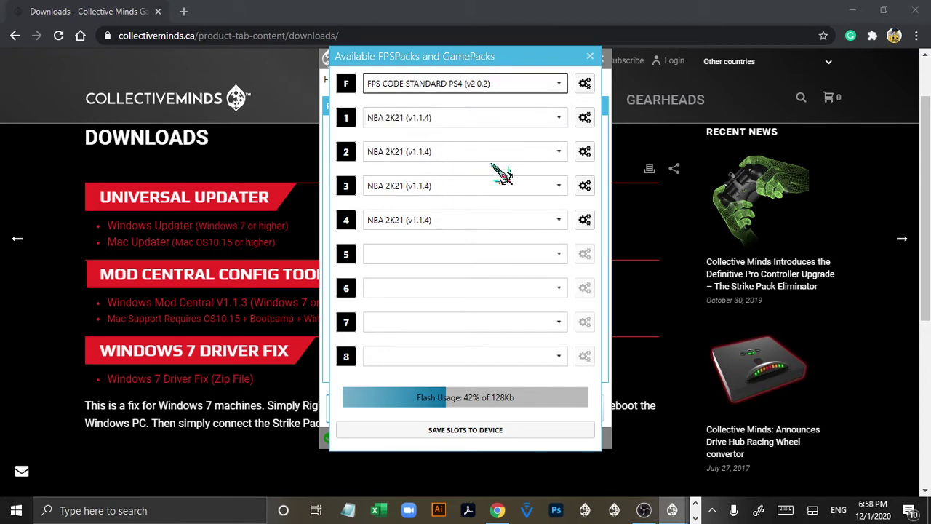
Browse slot 1's GamePacks list, leaving NBA 2K21 (v1.1.4) selected
left_click(490, 120)
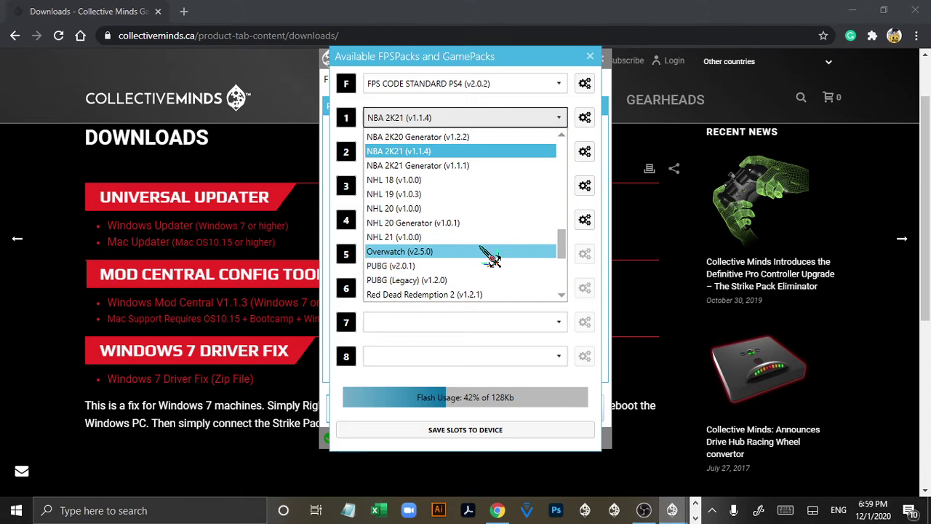
scroll(489, 254, "down", 5)
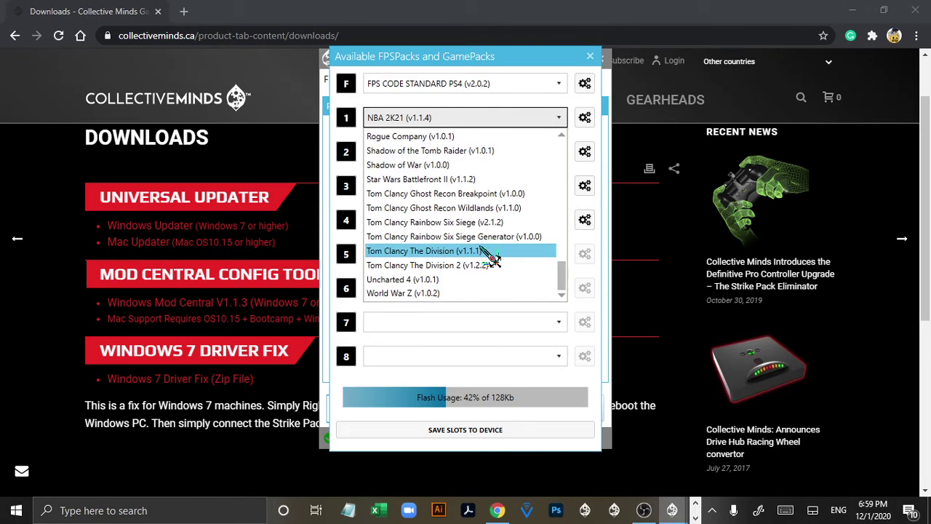
scroll(490, 256, "up", 5)
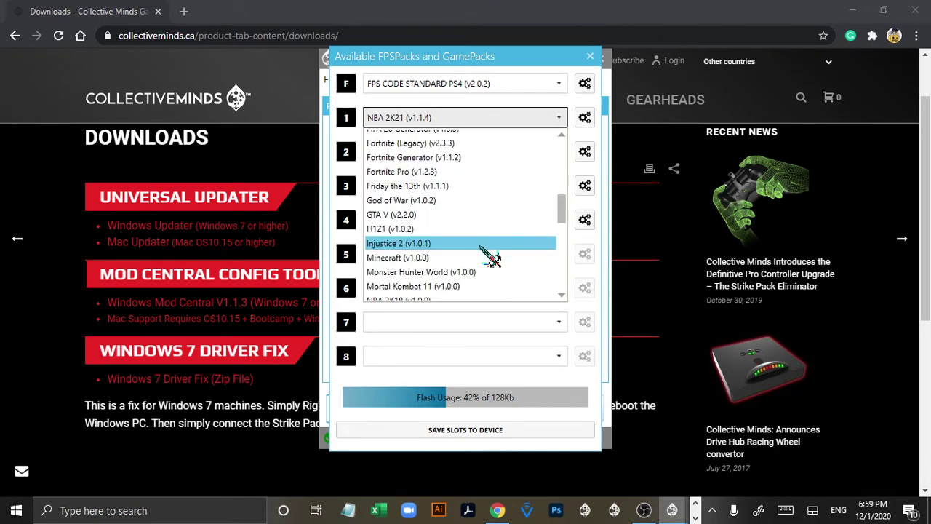
scroll(490, 256, "down", 1)
scroll(489, 256, "up", 1)
scroll(490, 256, "up", 5)
scroll(491, 259, "down", 1)
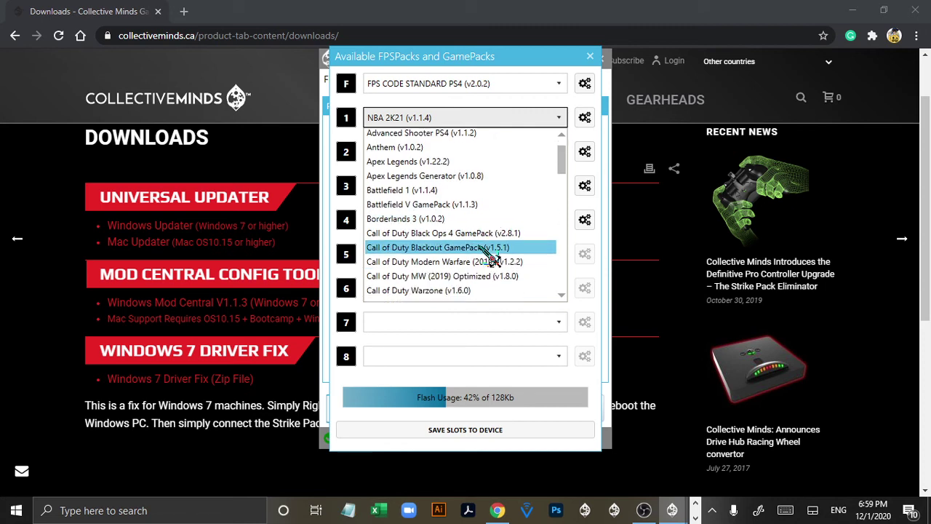
scroll(491, 258, "down", 3)
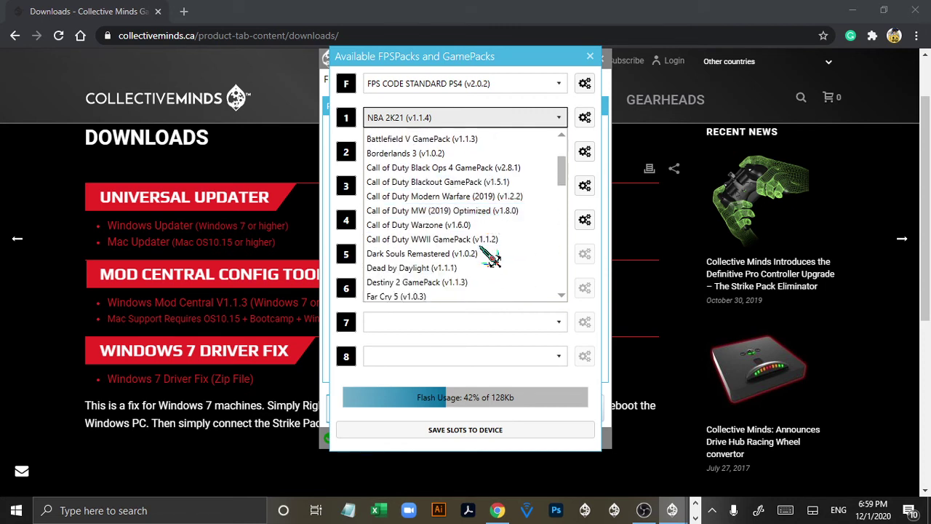
scroll(491, 258, "down", 2)
scroll(491, 258, "up", 3)
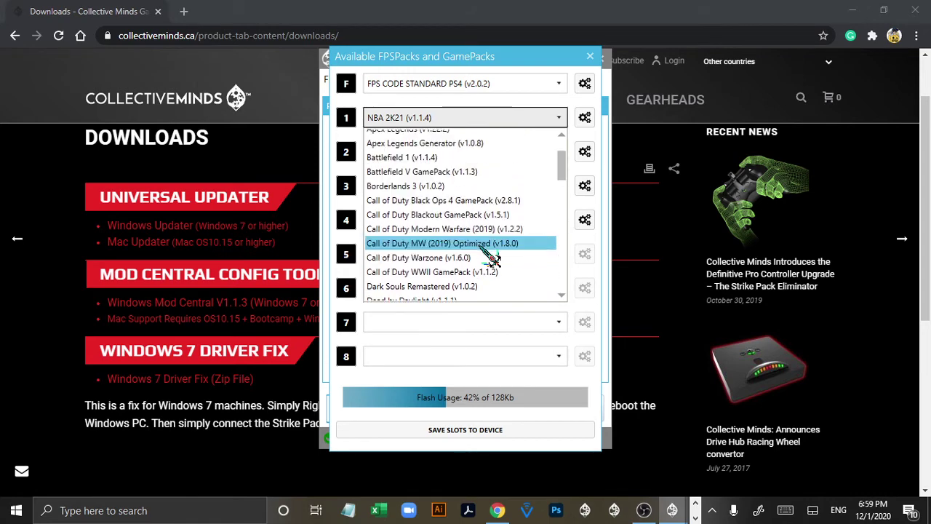
scroll(491, 258, "down", 2)
scroll(491, 259, "down", 5)
scroll(491, 258, "up", 1)
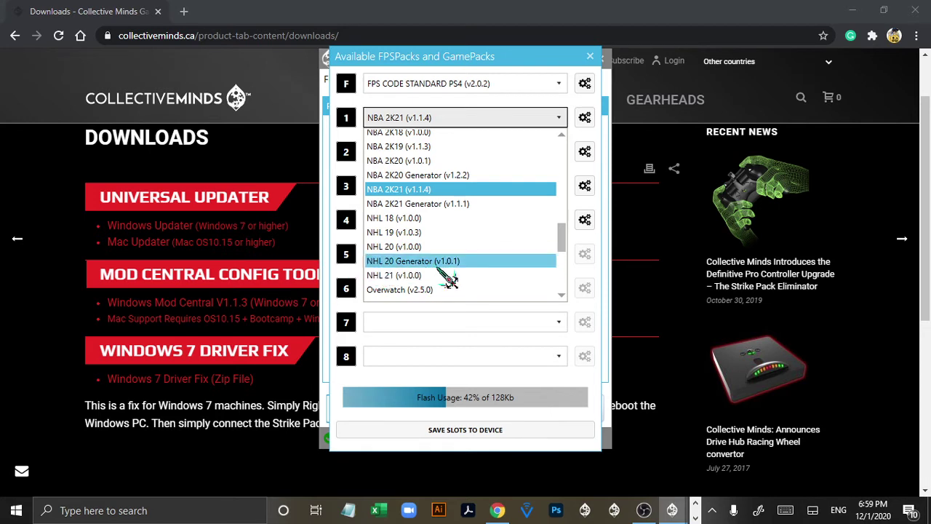
scroll(406, 256, "up", 5)
scroll(402, 250, "down", 10)
scroll(401, 251, "up", 6)
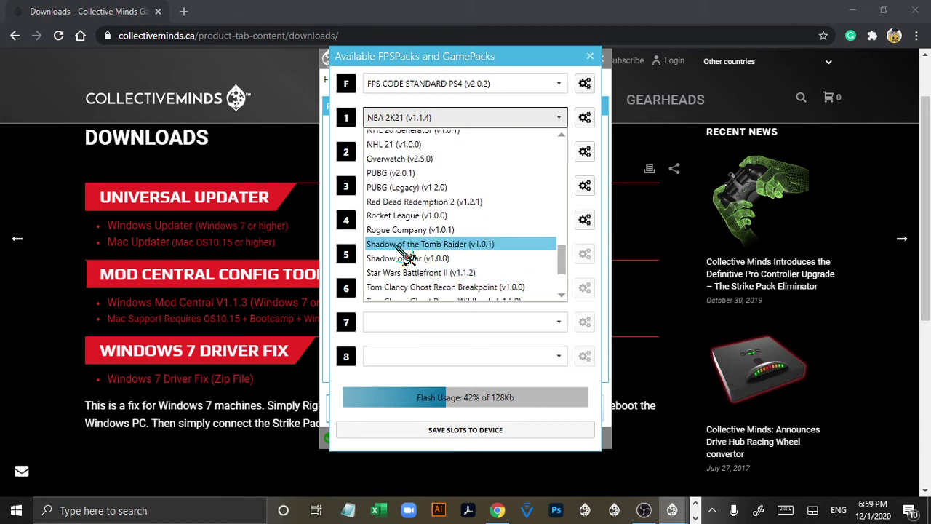
scroll(404, 256, "up", 2)
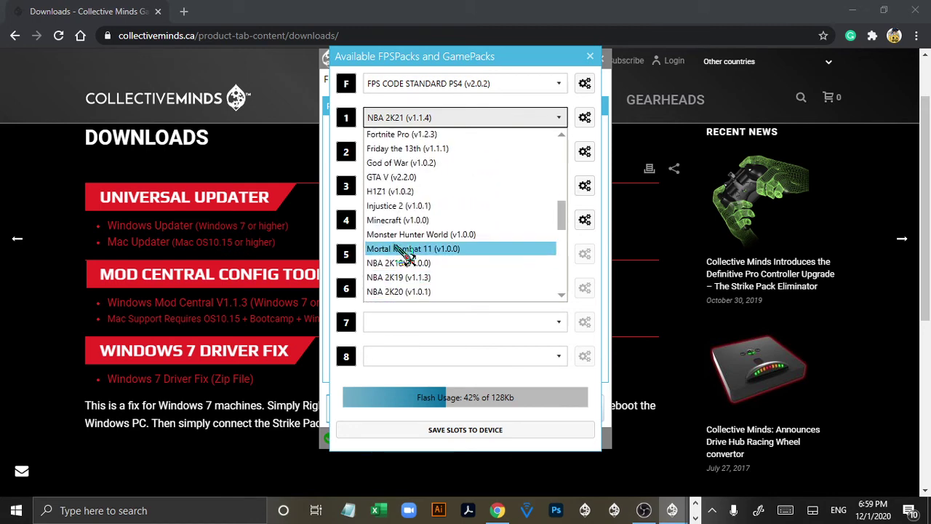
scroll(405, 256, "down", 4)
scroll(405, 256, "up", 1)
scroll(405, 256, "up", 1)
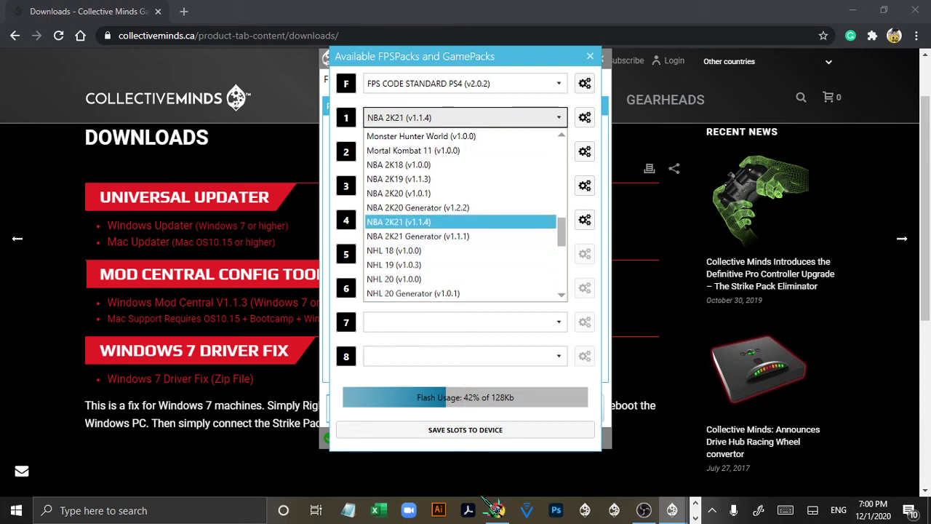
Keep NBA 2K21 in slot 1, save the slots to the StrikePack, and acknowledge success
left_click(465, 117)
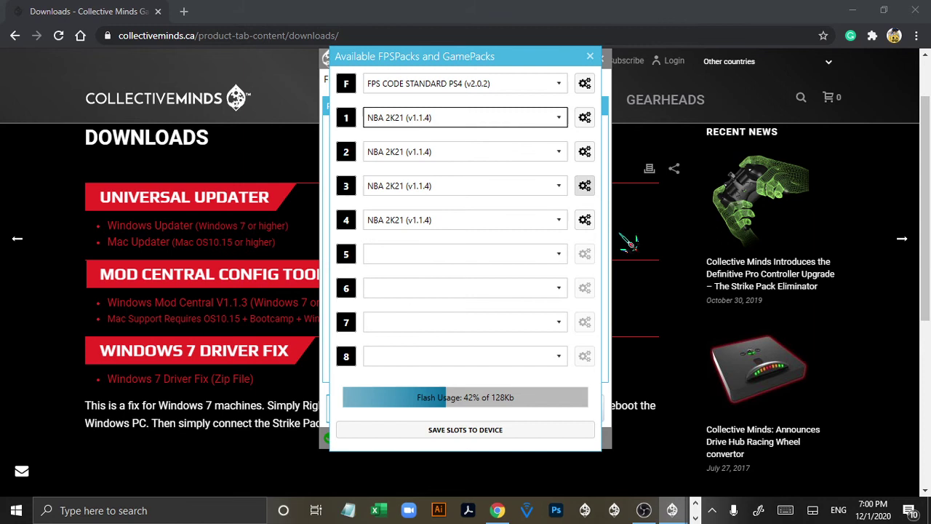
left_click(441, 434)
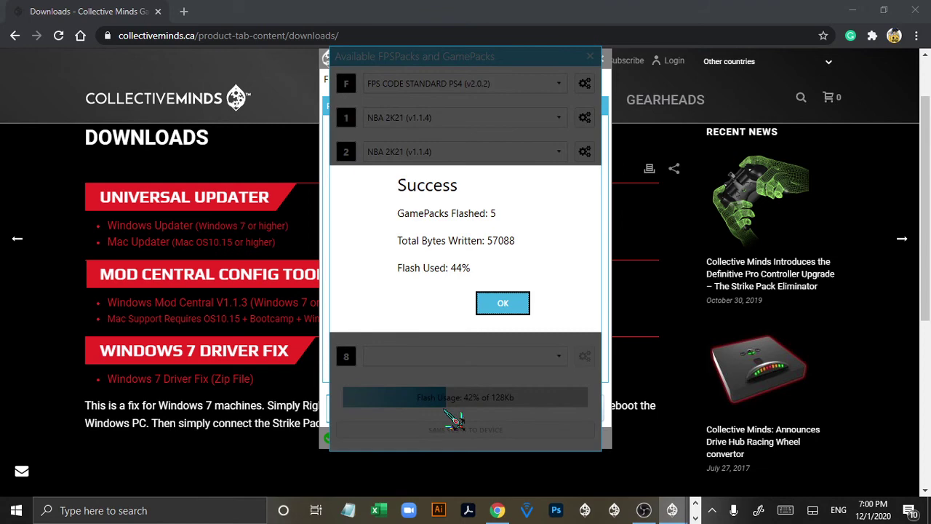
left_click(509, 304)
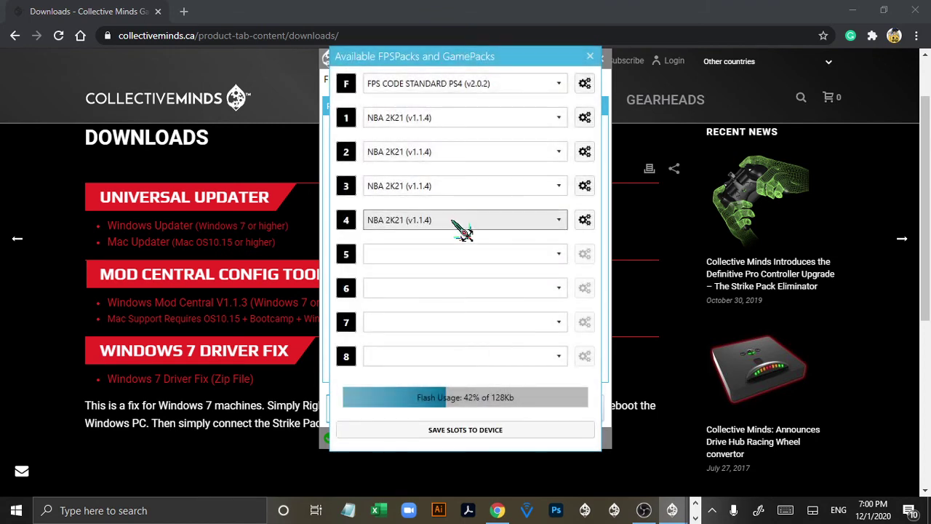
Review the slot 4 GamePacks list, keeping NBA 2K21 selected
left_click(452, 221)
scroll(444, 262, "up", 5)
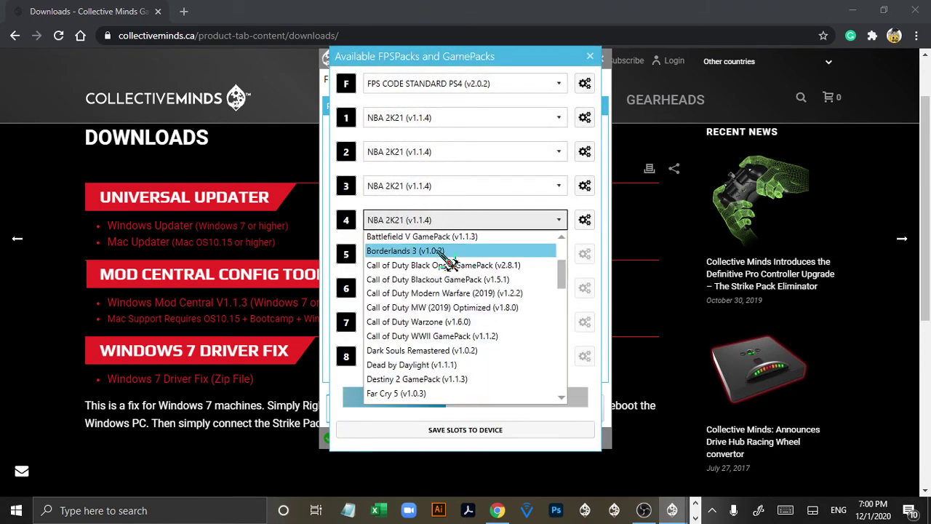
scroll(444, 258, "up", 3)
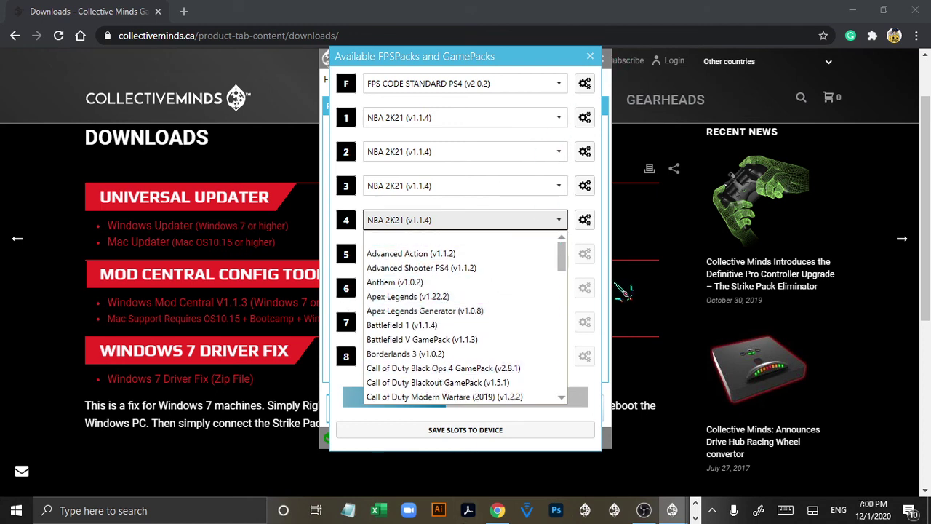
left_click(586, 309)
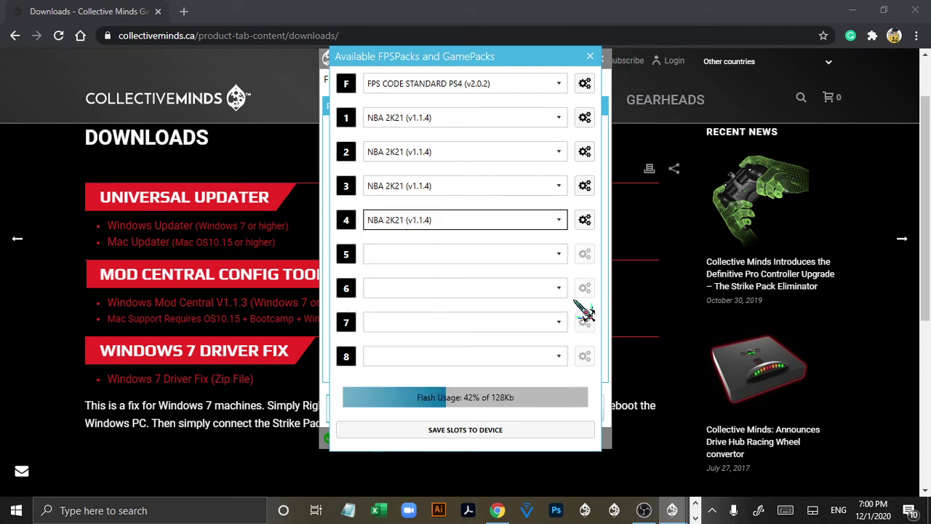
Close the pack slots dialog, view the latest news, exit ModCentral, and restore OBS Studio
left_click(589, 56)
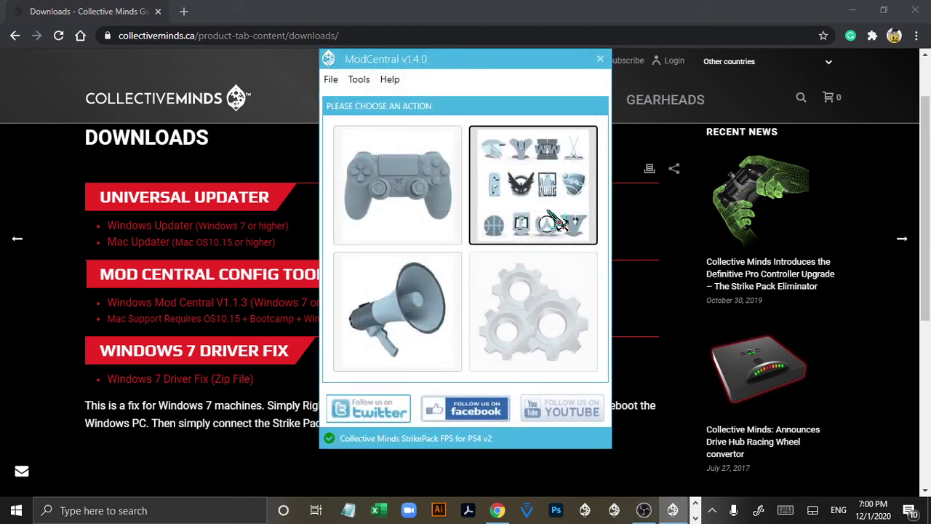
left_click(390, 344)
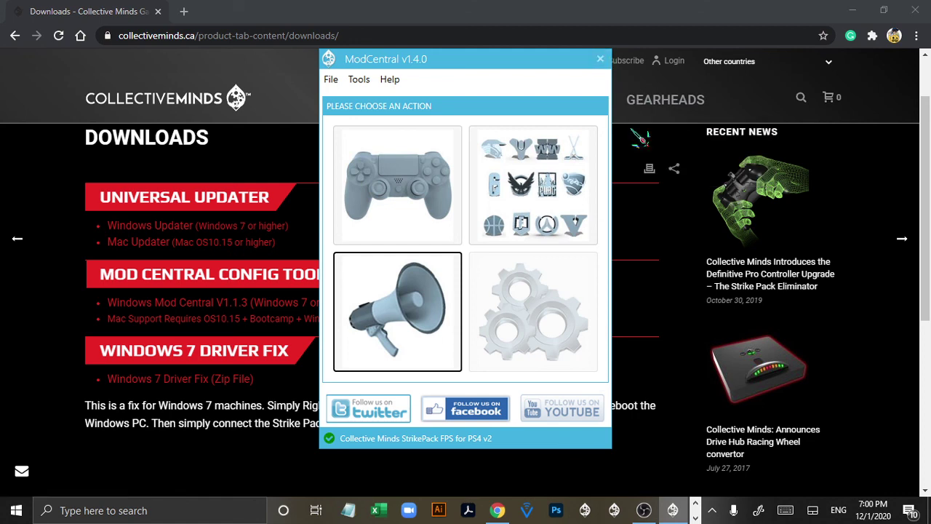
left_click(599, 59)
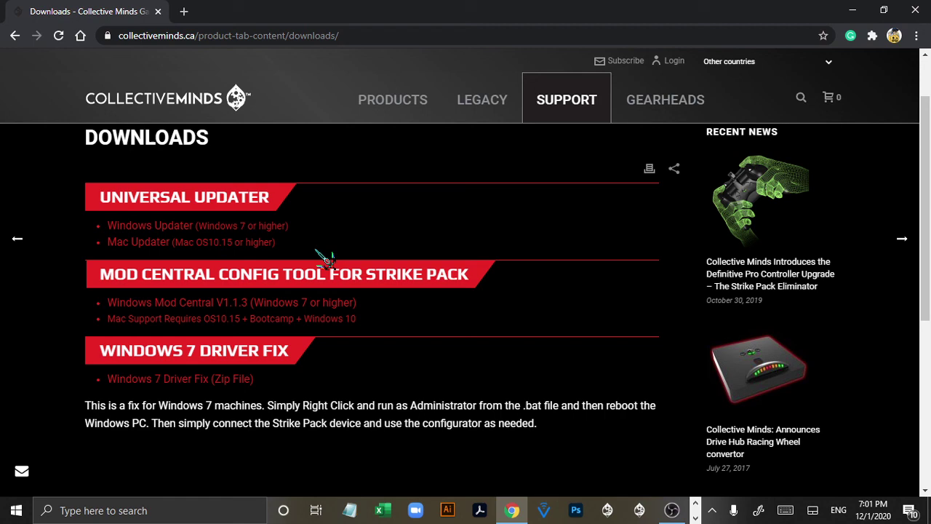
left_click(669, 513)
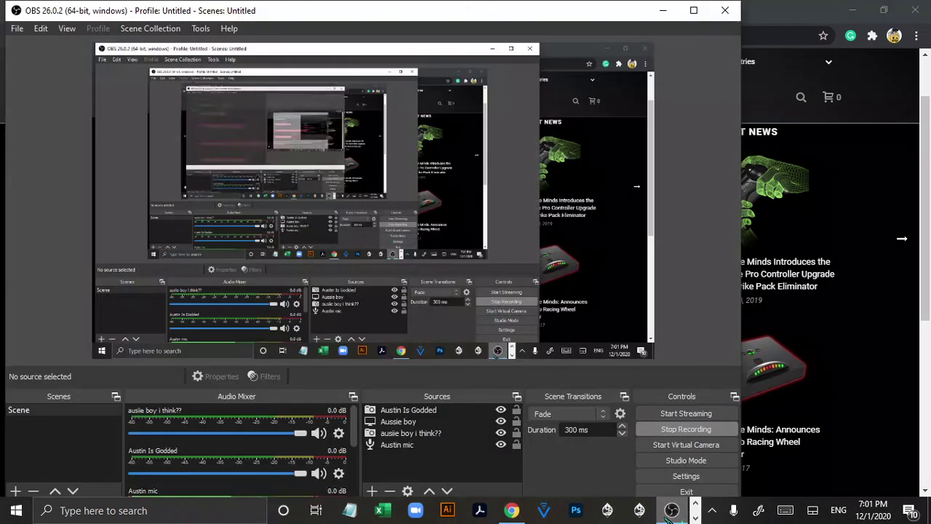